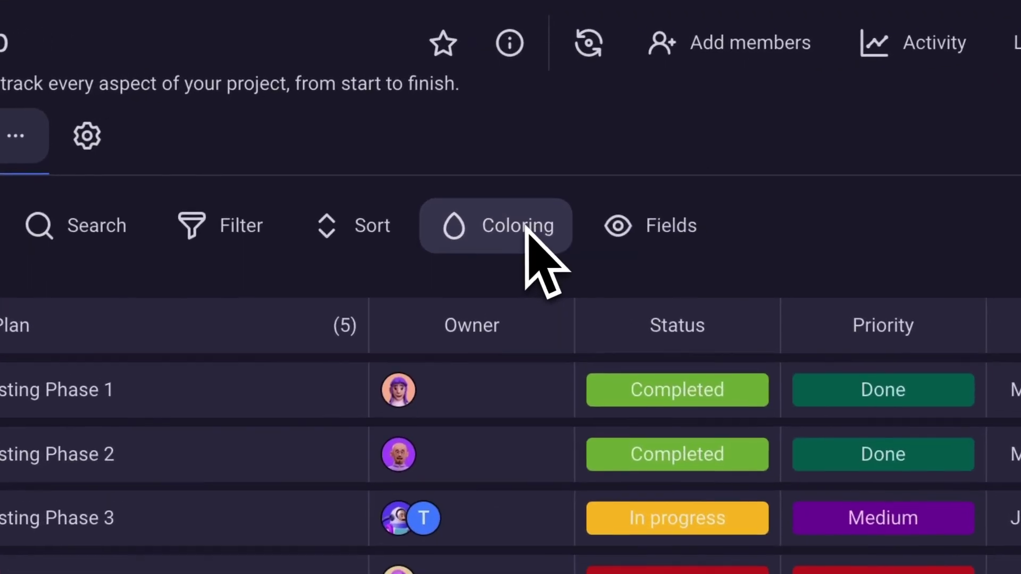
# Add a conditional coloring condition to the Alpaca App board's main table and apply it to the whole row.
pyautogui.click(538, 163)
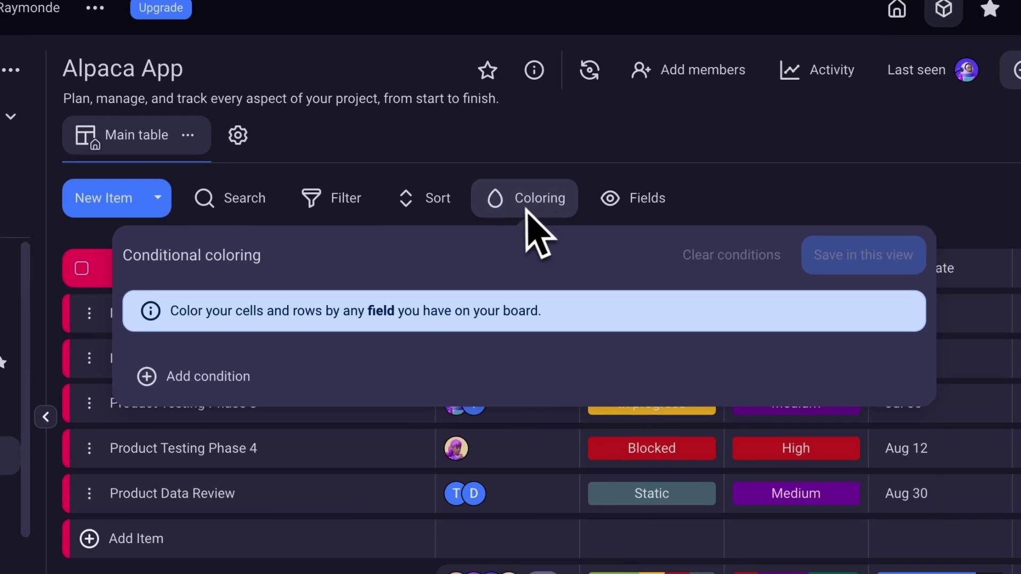
pyautogui.click(209, 376)
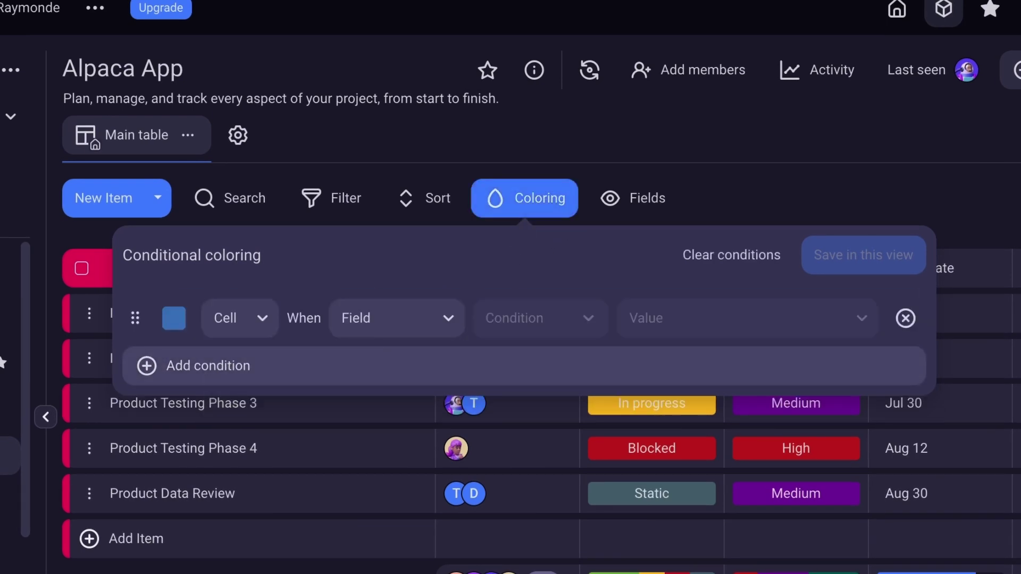
pyautogui.click(246, 319)
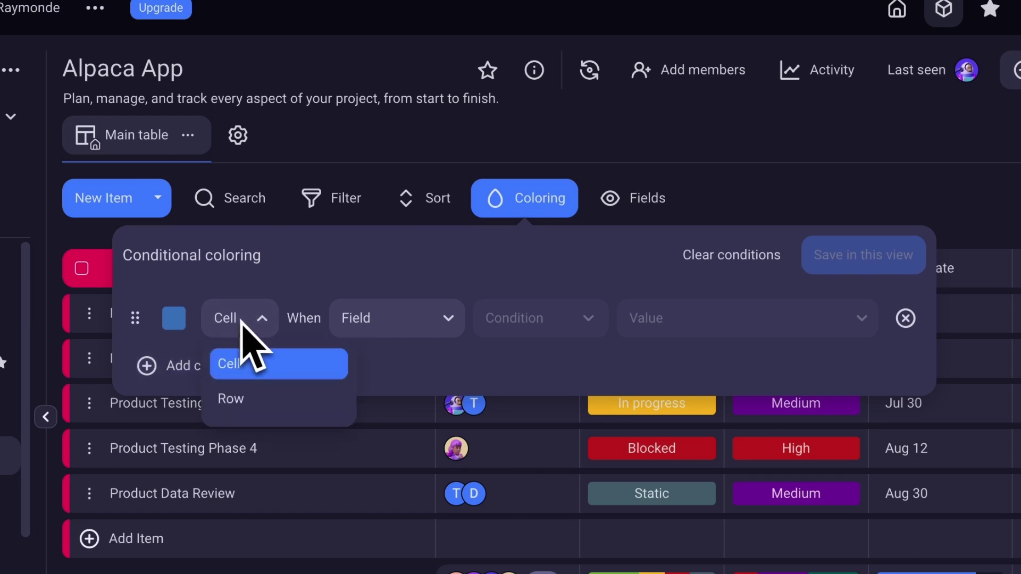
pyautogui.click(239, 400)
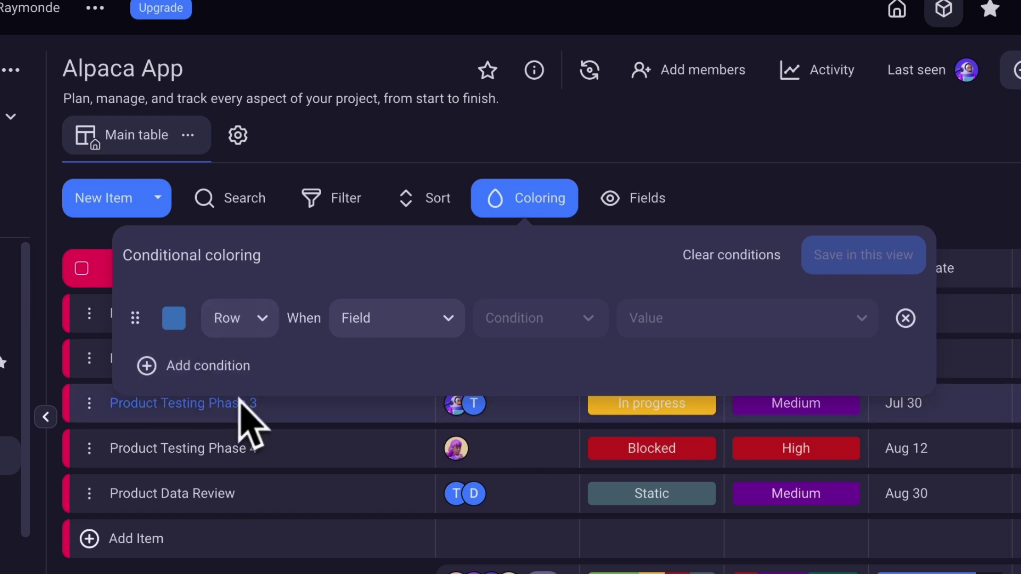
# Define the row condition as Created By is the chosen team member and save the coloring in this view.
pyautogui.click(340, 322)
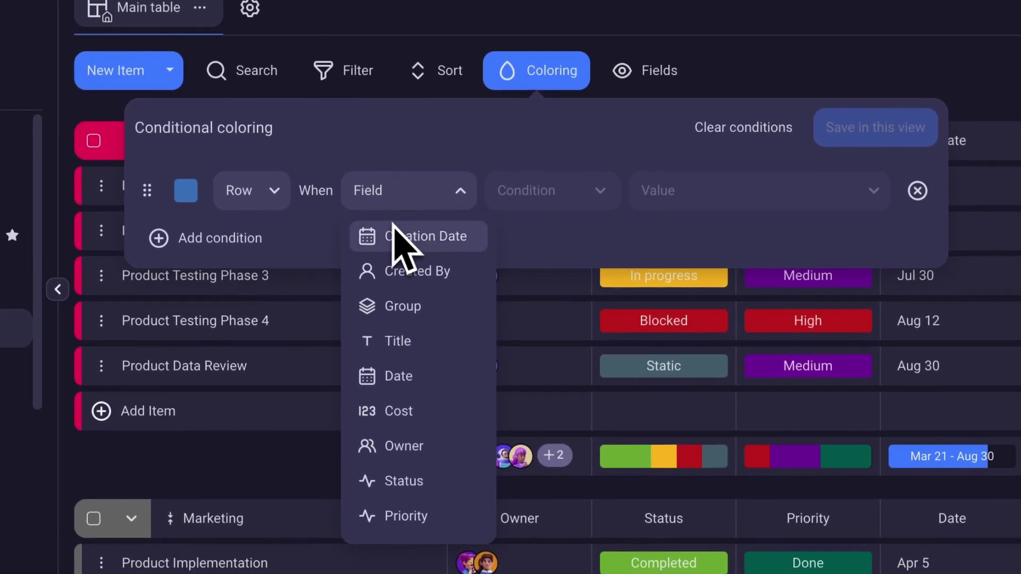
pyautogui.click(407, 273)
pyautogui.click(559, 192)
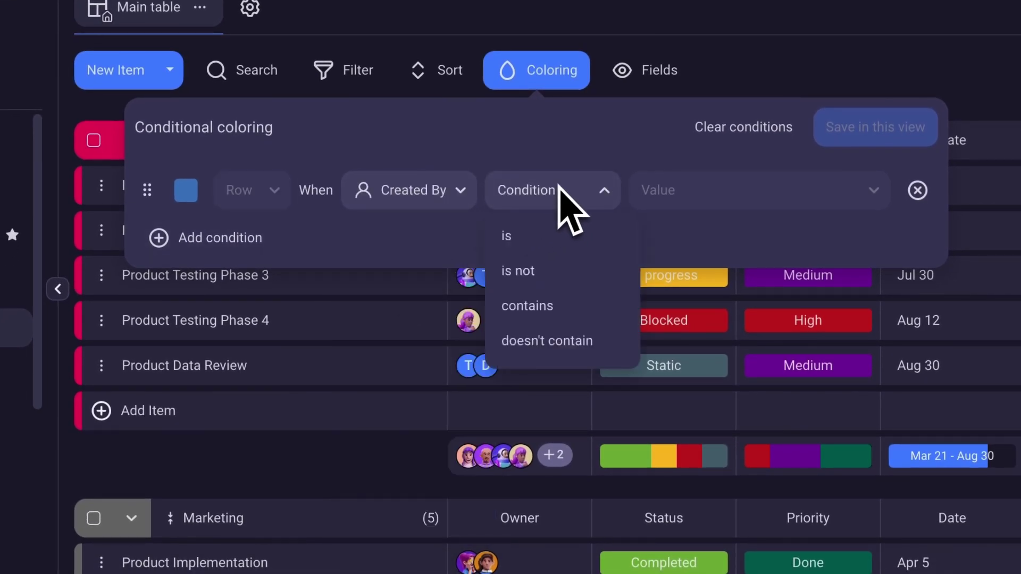
pyautogui.click(550, 240)
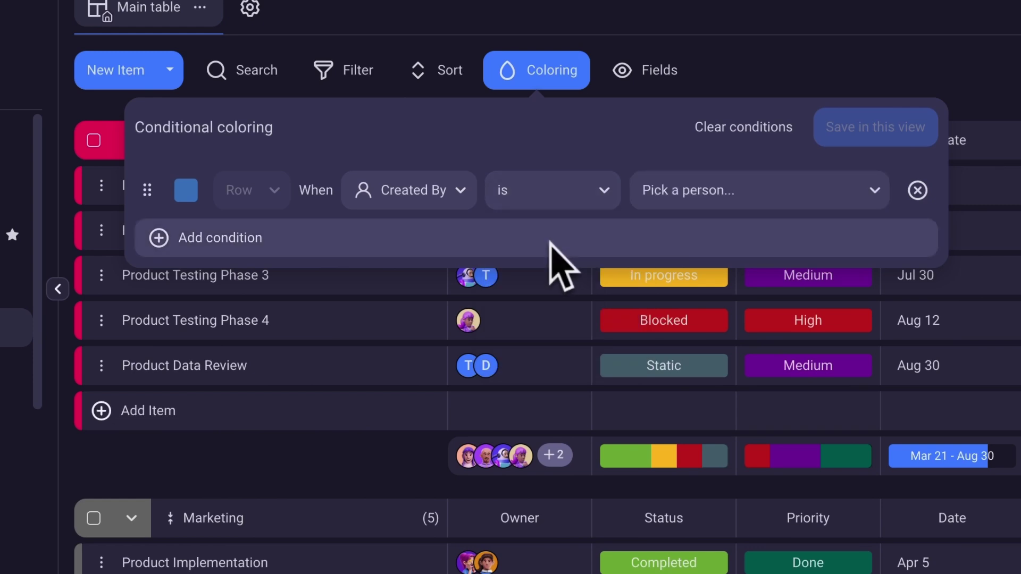
pyautogui.click(734, 197)
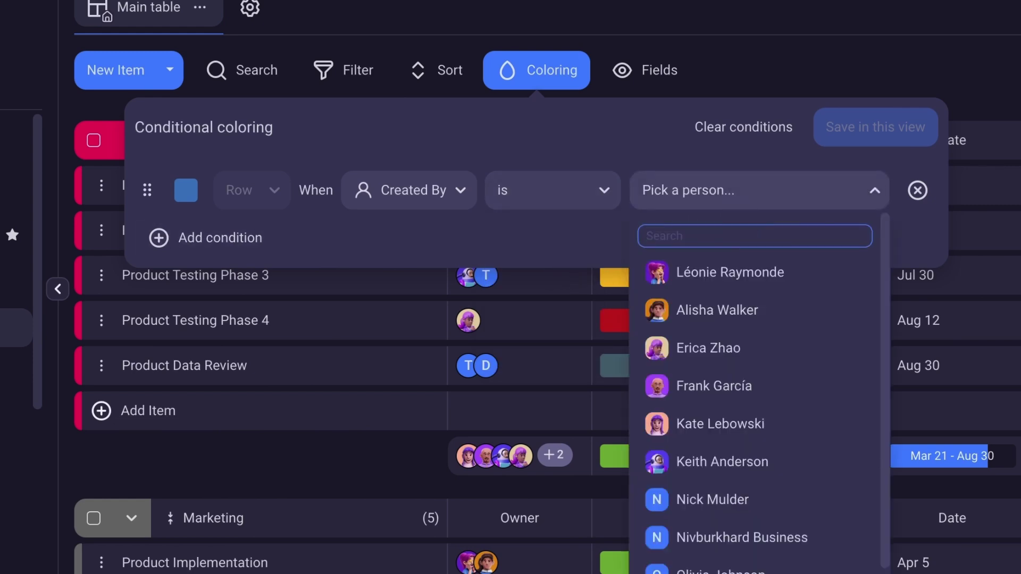
pyautogui.click(734, 462)
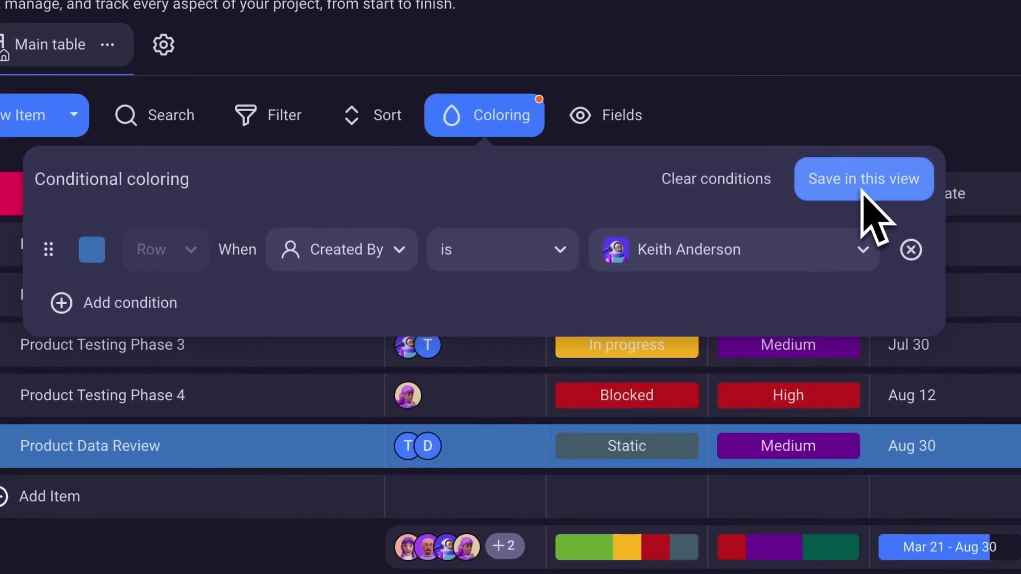
pyautogui.click(862, 184)
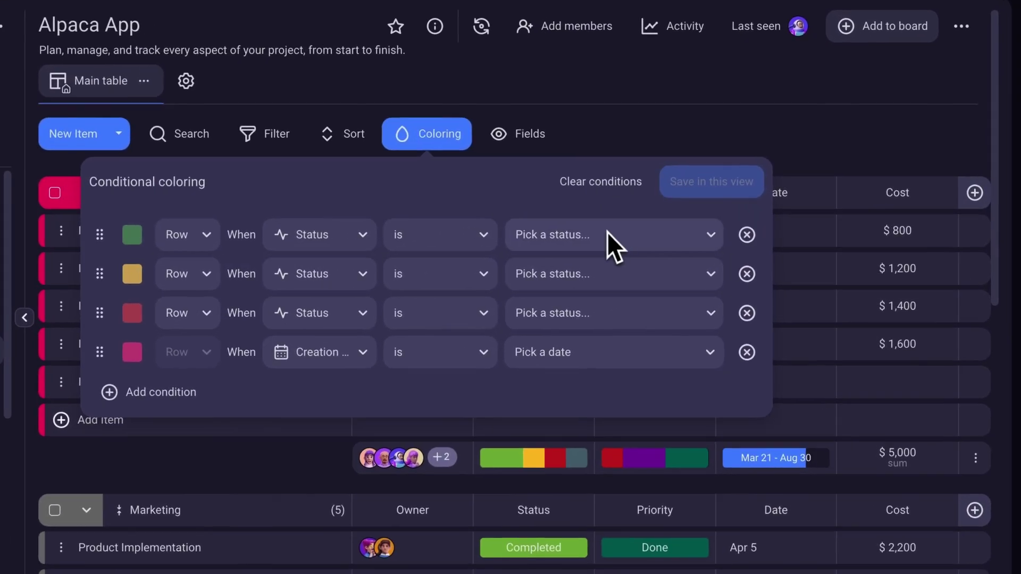
# Set the status values of the green, yellow and red row conditions to Completed, In progress and Blocked.
pyautogui.click(621, 240)
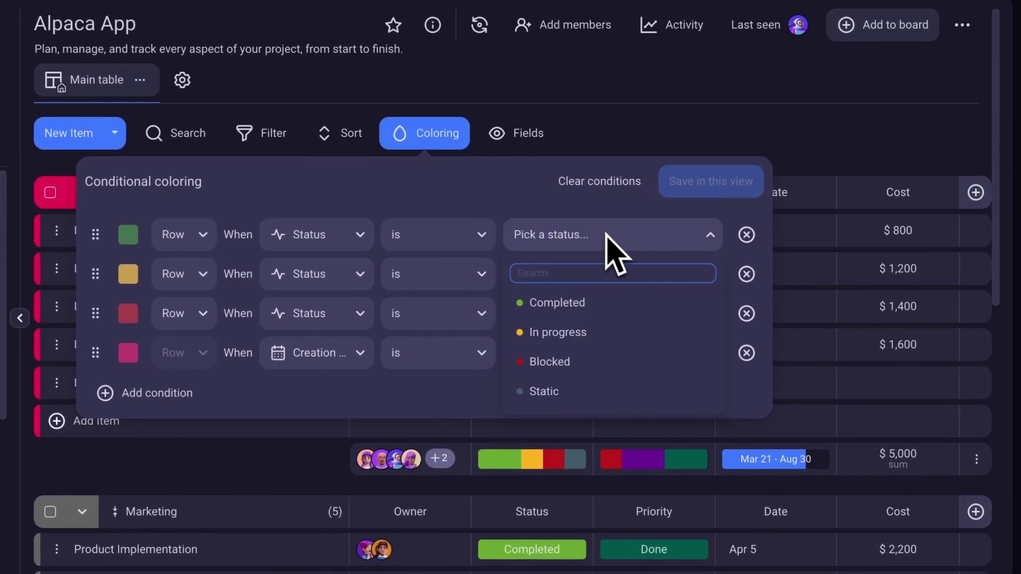
pyautogui.click(603, 303)
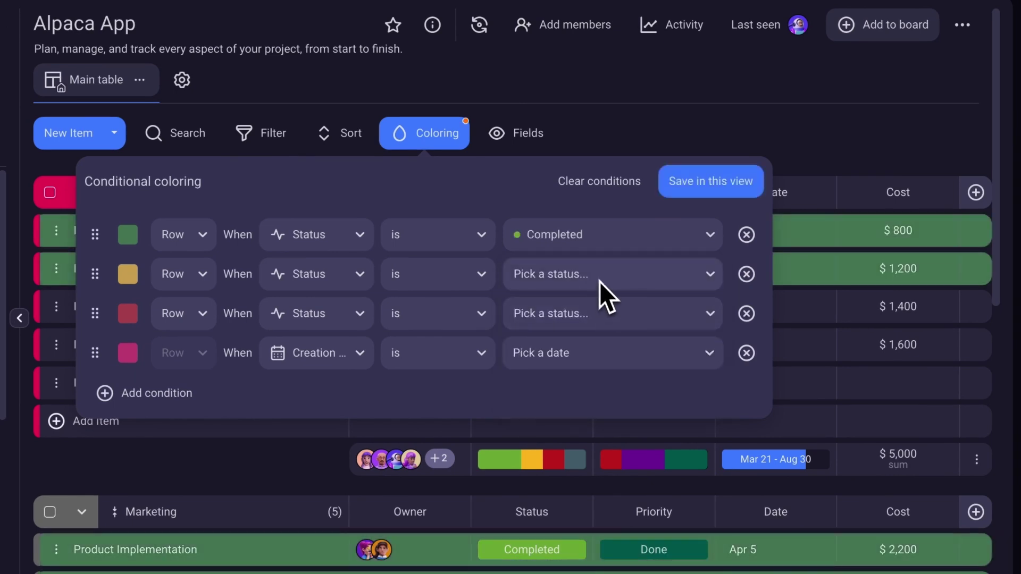
pyautogui.click(601, 282)
pyautogui.click(591, 369)
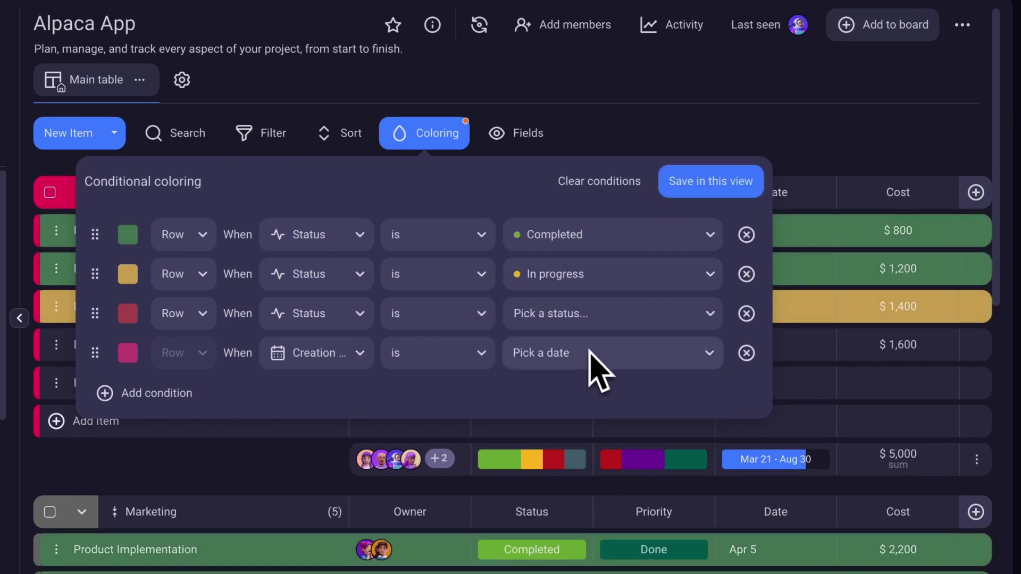
pyautogui.click(588, 319)
pyautogui.click(591, 442)
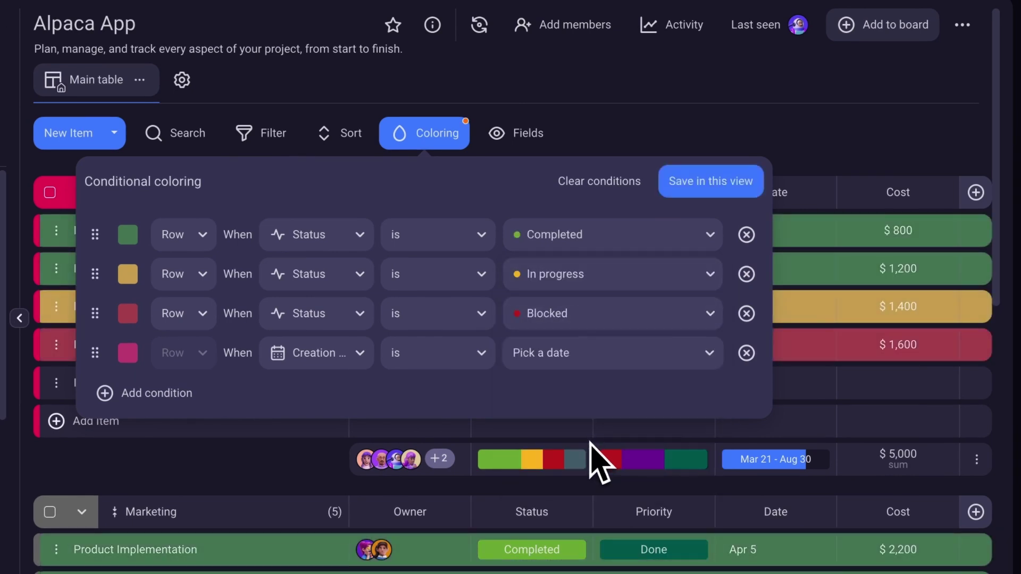
# Set the creation date condition's value to Today and save the coloring conditions in this view.
pyautogui.click(589, 367)
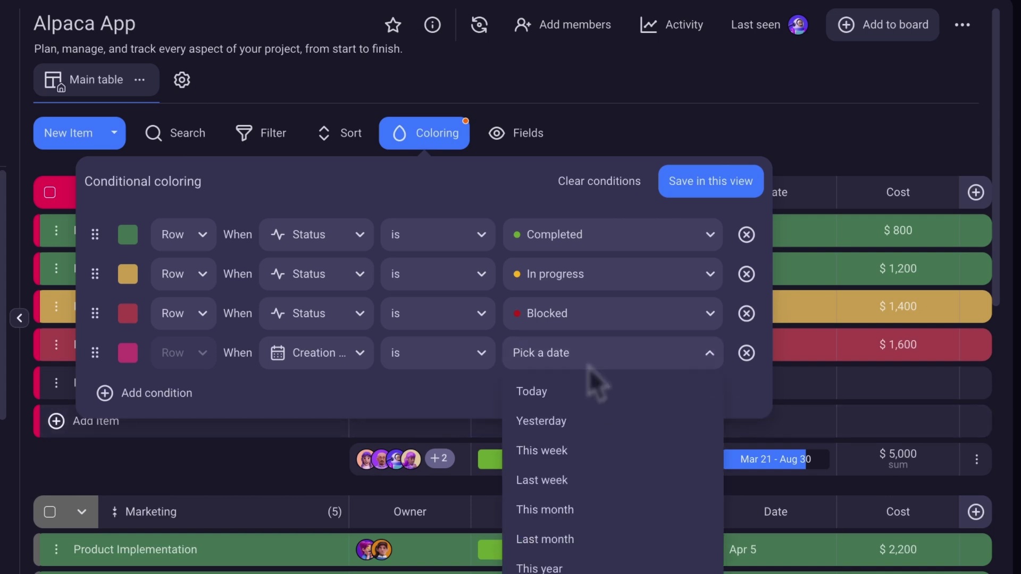
pyautogui.click(578, 399)
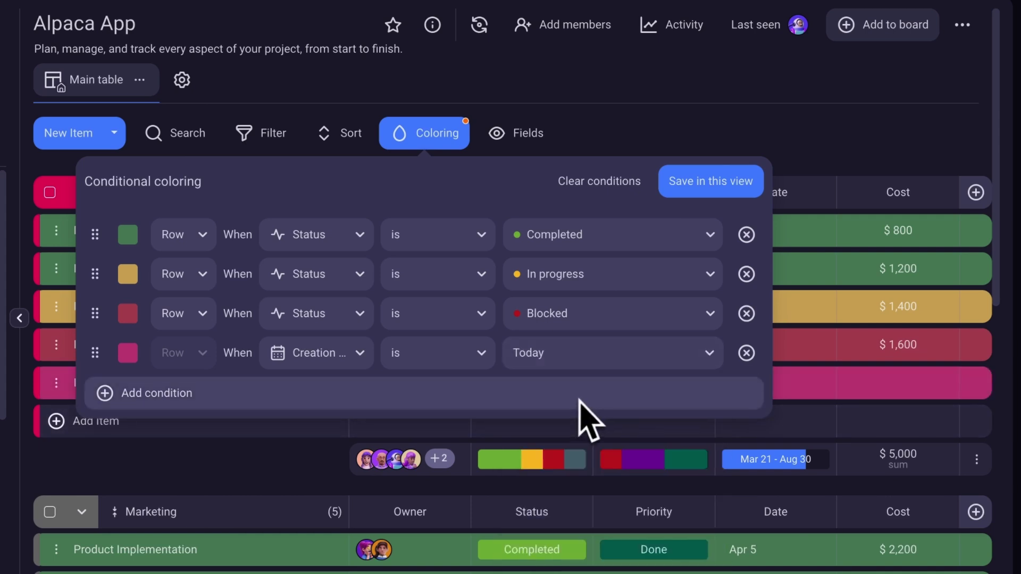
pyautogui.click(747, 189)
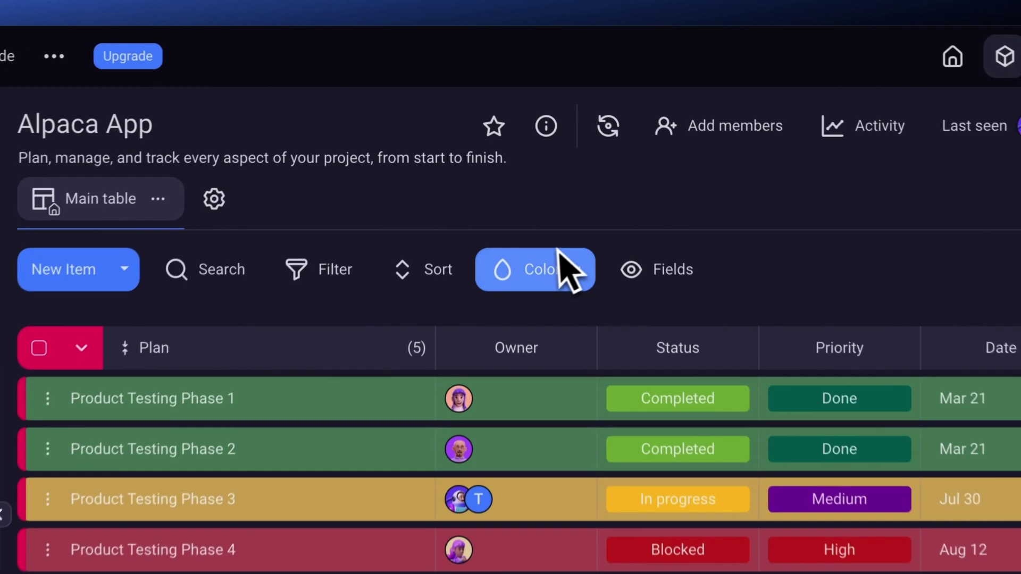
# Reorder the Alpaca App status coloring conditions to In progress, Blocked, Completed and save the order in this view.
pyautogui.click(534, 161)
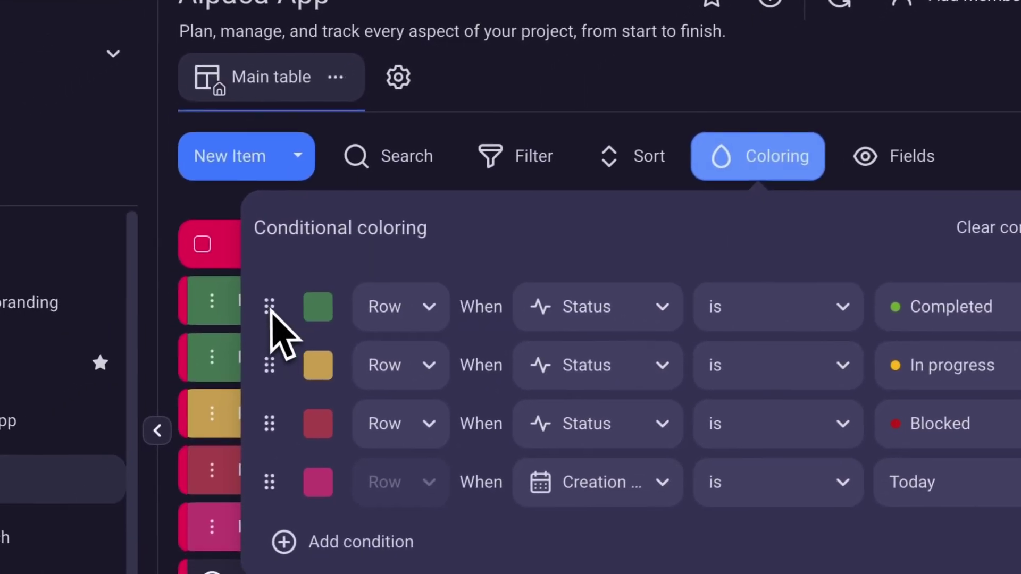
pyautogui.moveTo(51, 450); pyautogui.dragTo(56, 521)
pyautogui.moveTo(285, 411); pyautogui.dragTo(285, 342)
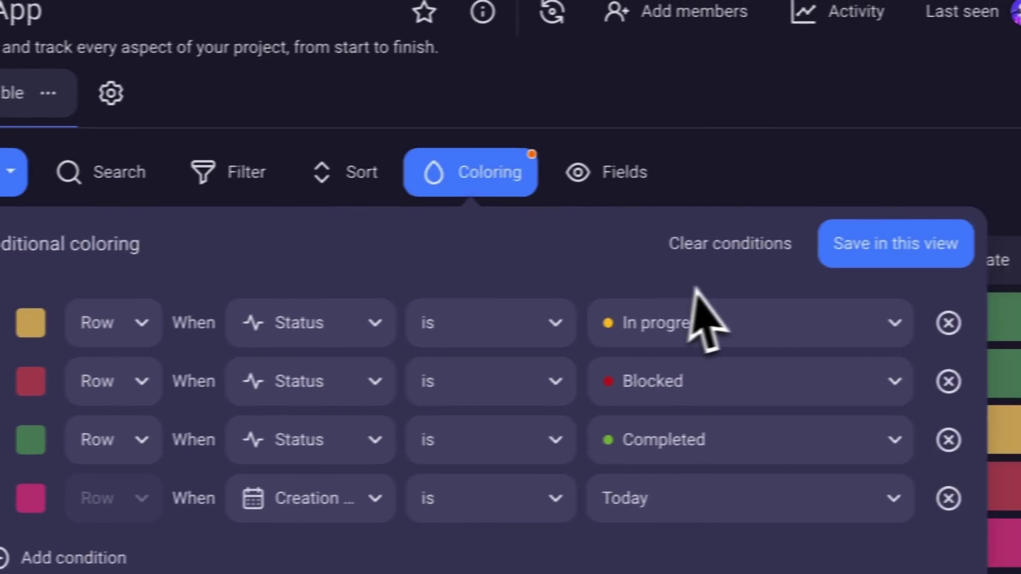
pyautogui.click(1018, 223)
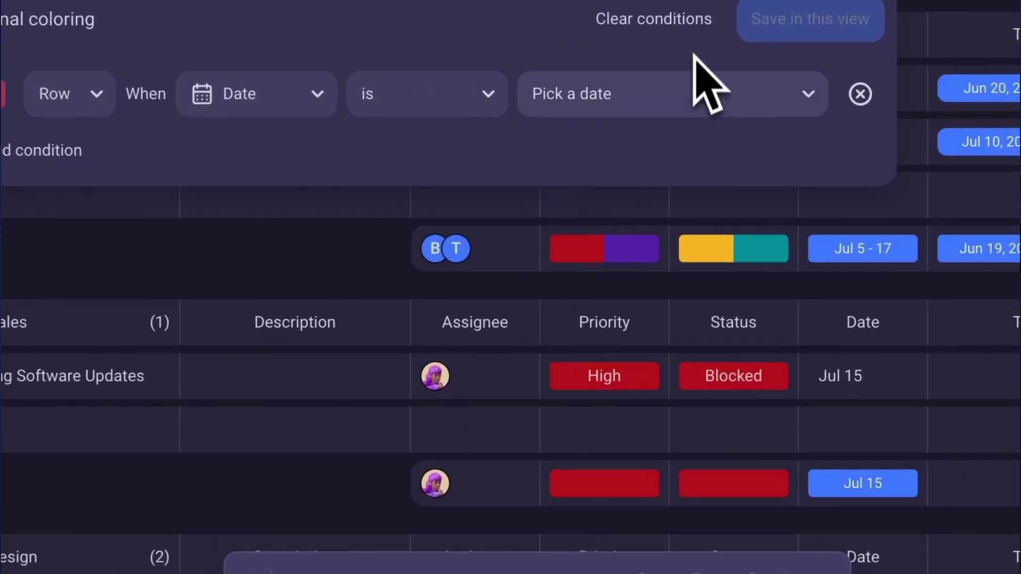
# Set the Worth tech app board's date condition to Past dates and save the row coloring in this view.
pyautogui.click(676, 239)
pyautogui.scroll(-3, 665, 372)
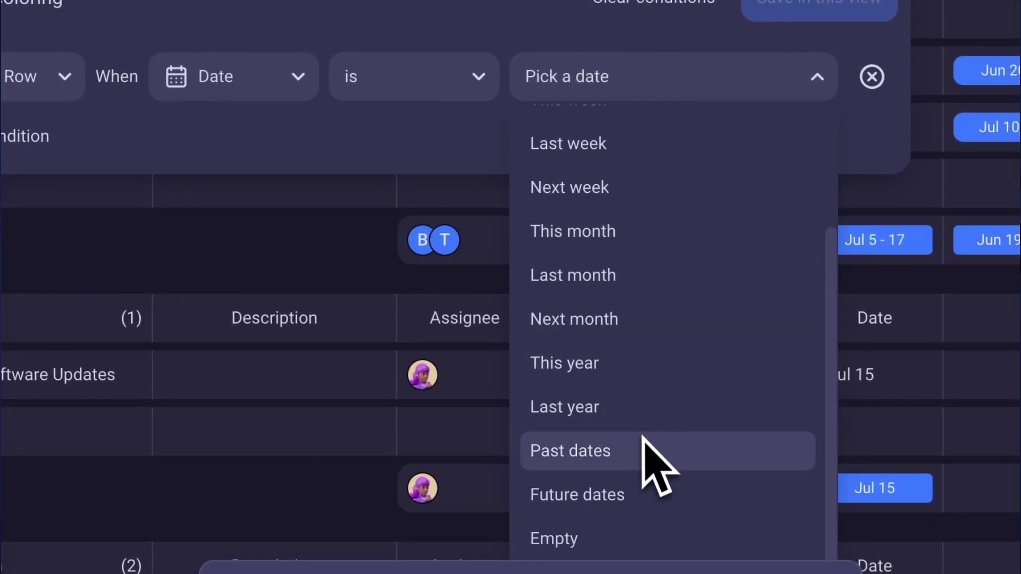
pyautogui.click(647, 450)
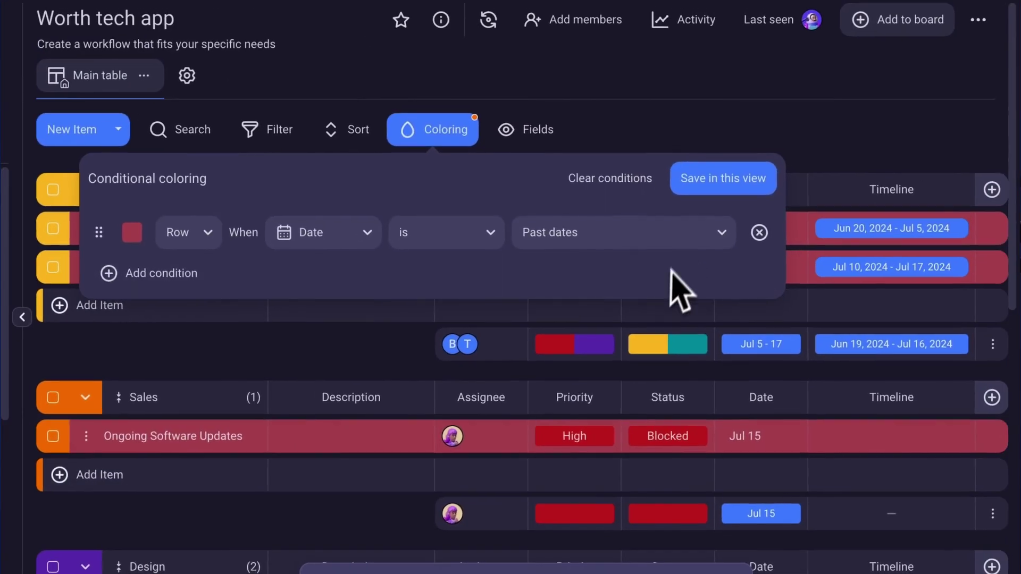
pyautogui.click(723, 178)
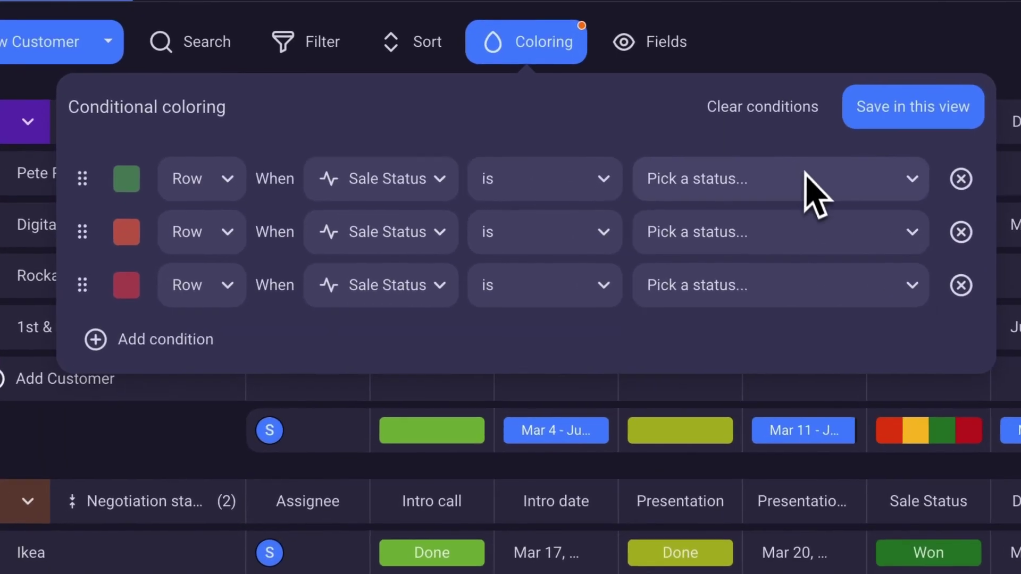
# Set the green, orange and red Sale Status conditions to Won, On Hold and Lost, and save them in this view.
pyautogui.click(700, 240)
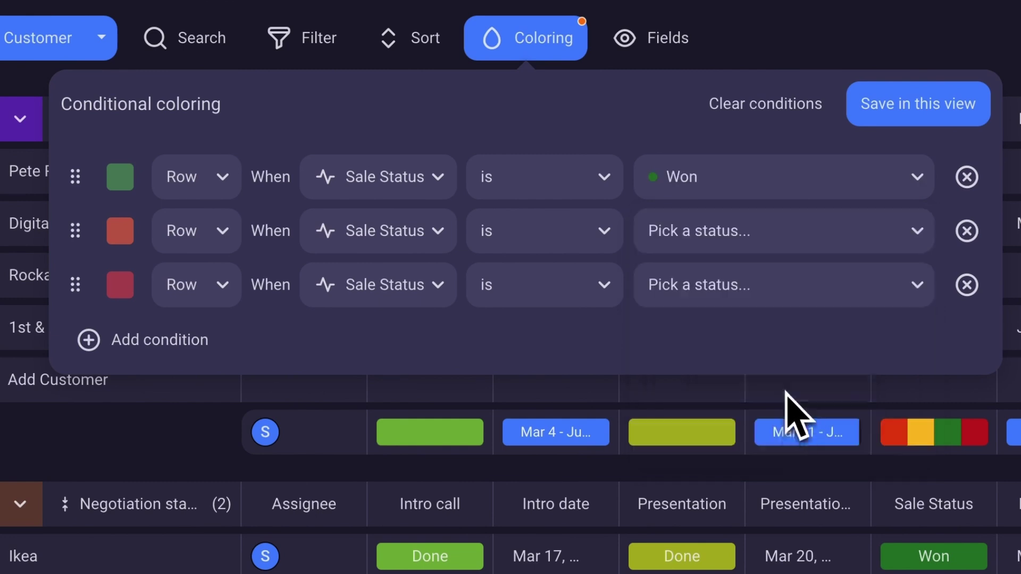
pyautogui.click(785, 392)
pyautogui.click(776, 234)
pyautogui.click(770, 323)
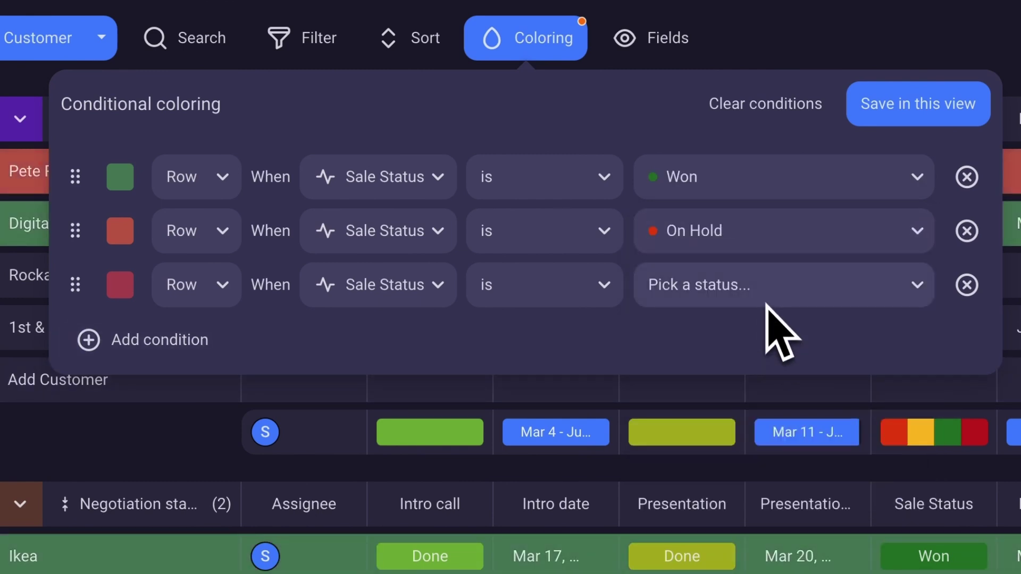
pyautogui.click(768, 287)
pyautogui.click(757, 542)
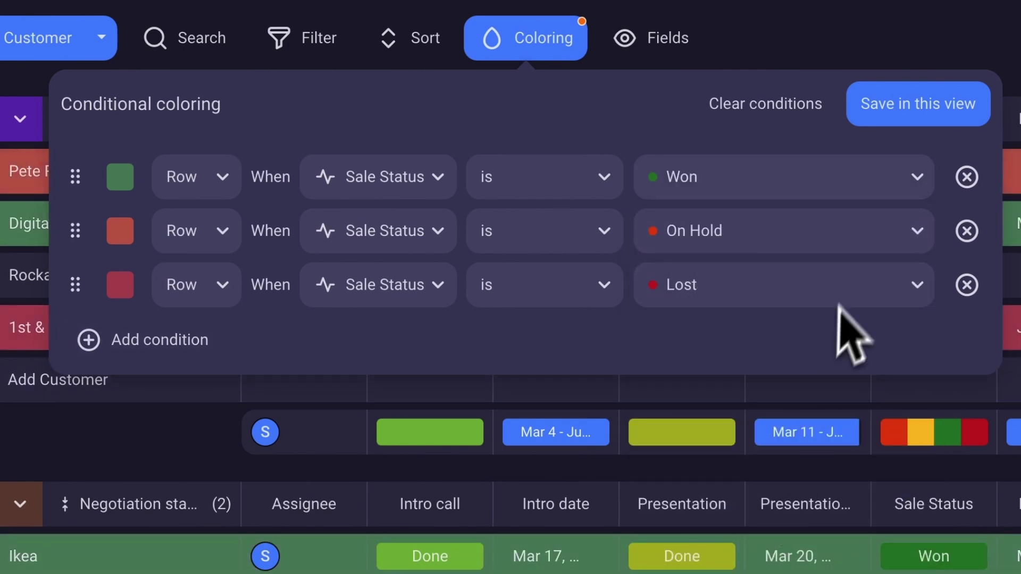
pyautogui.click(894, 119)
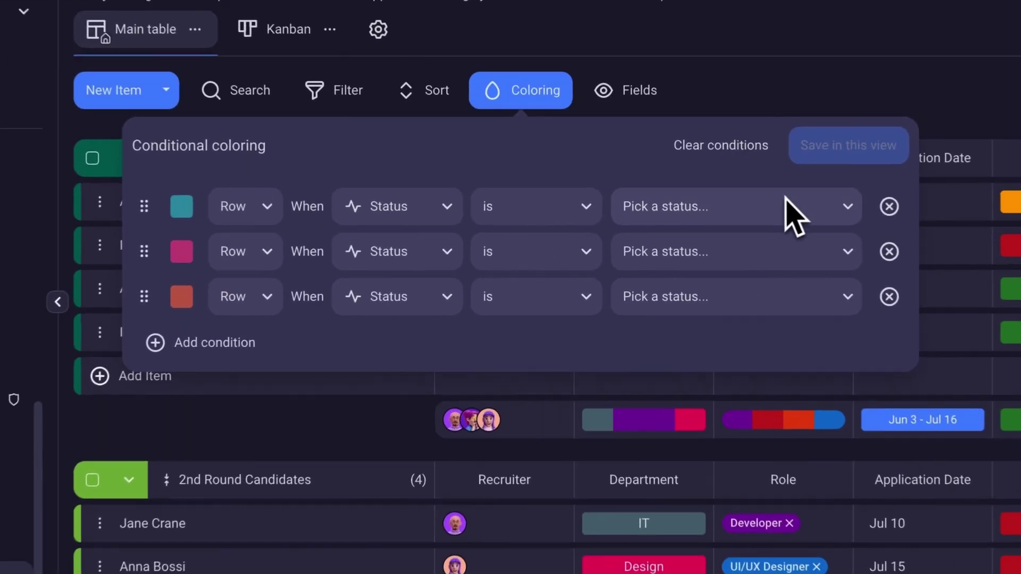
# Set the candidate board's teal, pink and orange status conditions to Passed, Failed and On Hold, and save them in this view.
pyautogui.click(692, 235)
pyautogui.click(678, 288)
pyautogui.click(768, 247)
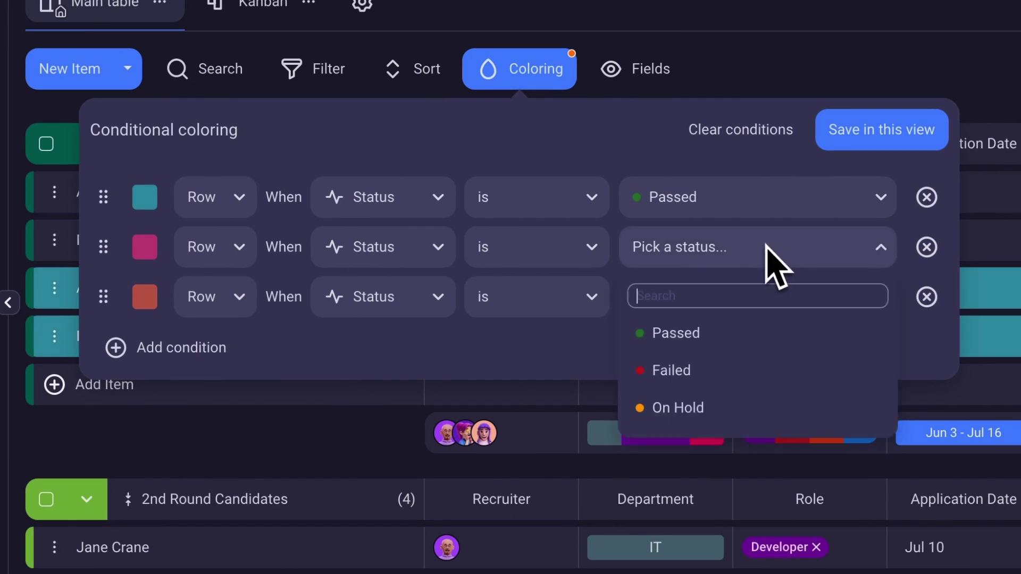
pyautogui.click(768, 364)
pyautogui.click(757, 313)
pyautogui.click(759, 460)
pyautogui.click(878, 133)
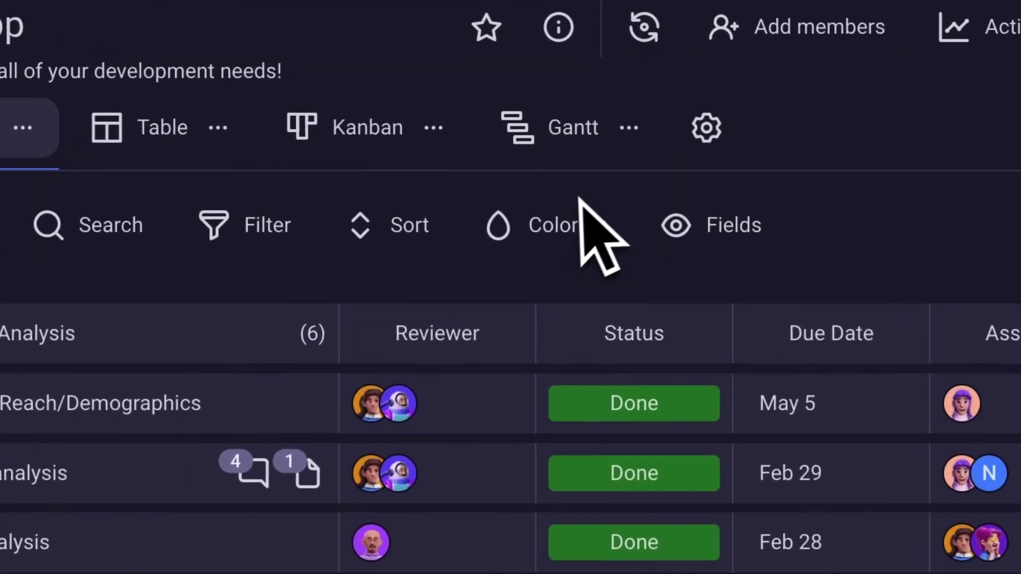
# Add a conditional coloring condition to the Forever App board's main table and apply it to the whole row.
pyautogui.click(527, 162)
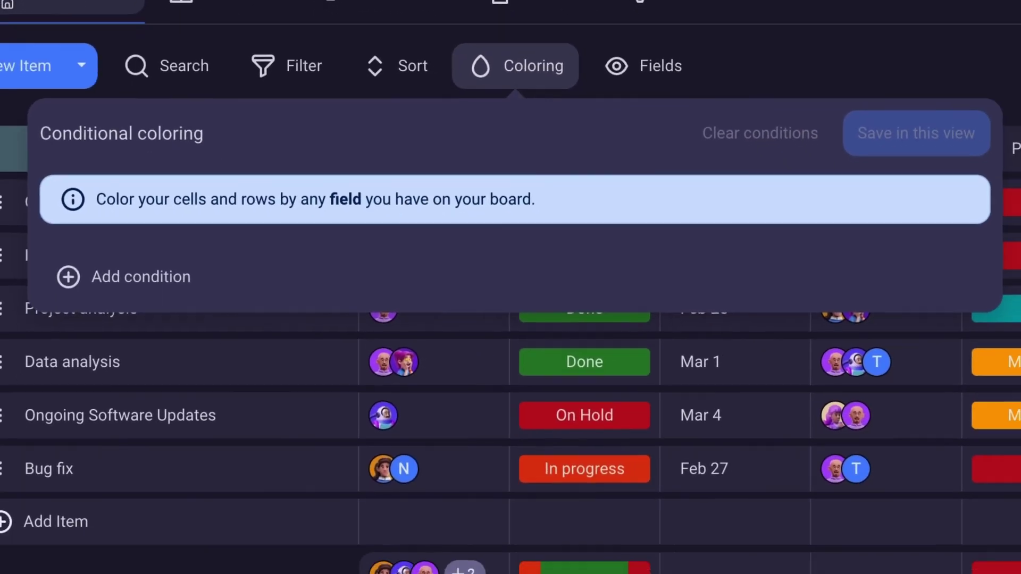
pyautogui.click(133, 274)
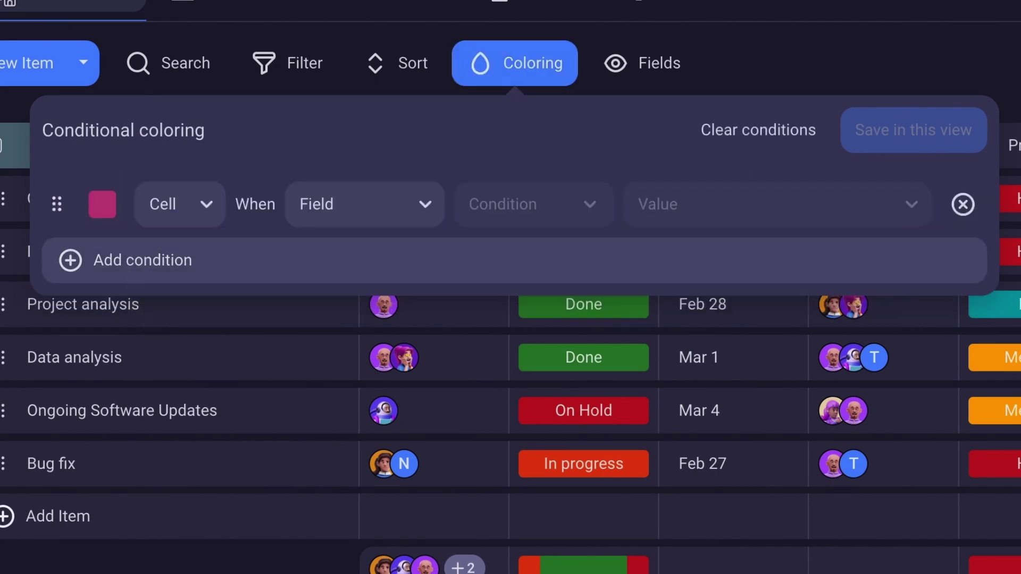
pyautogui.click(177, 209)
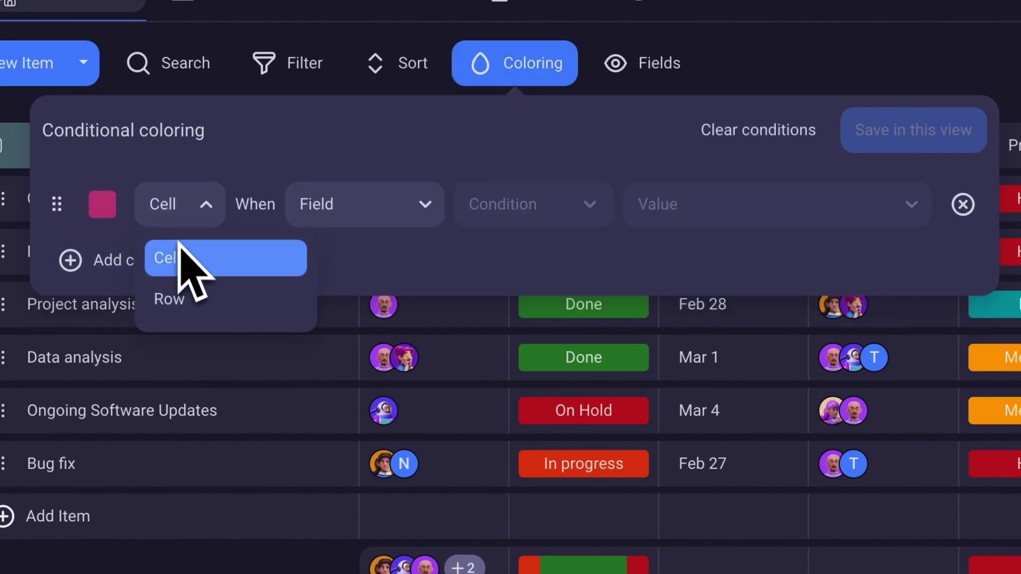
pyautogui.click(184, 301)
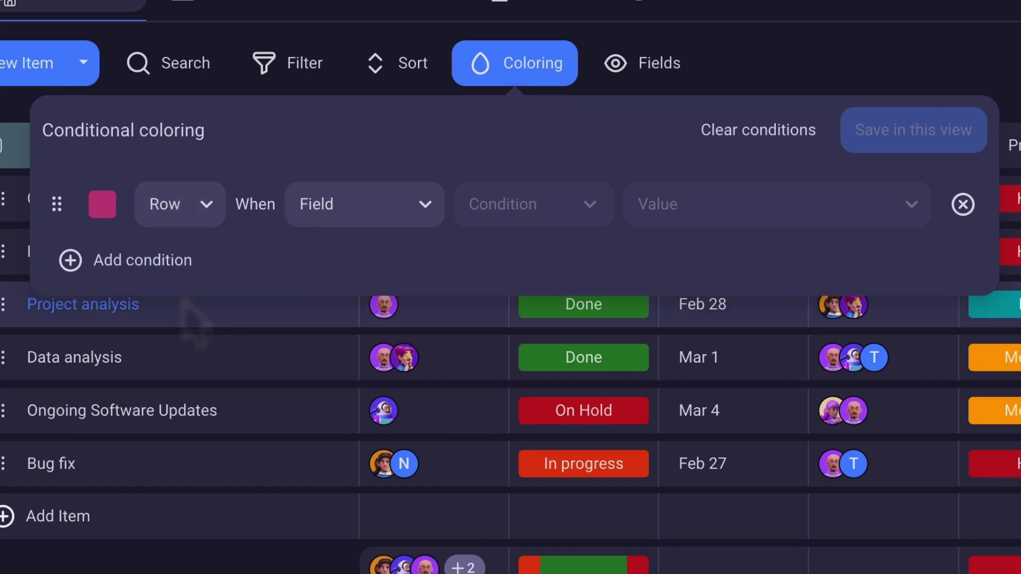
# Define the Forever App row condition as Priority is High and save the coloring in this view.
pyautogui.click(388, 204)
pyautogui.click(361, 547)
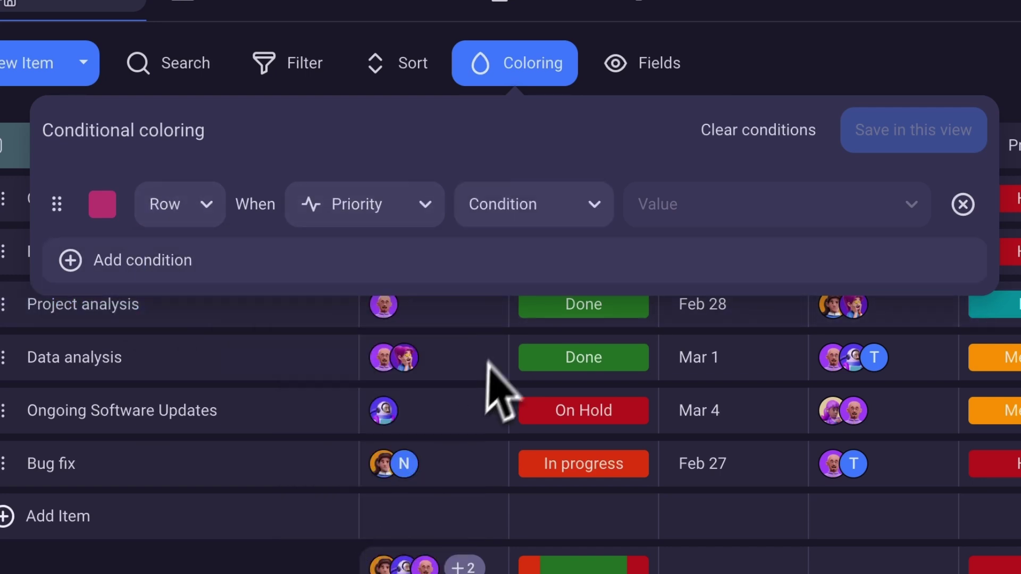
pyautogui.click(559, 210)
pyautogui.click(557, 257)
pyautogui.click(733, 206)
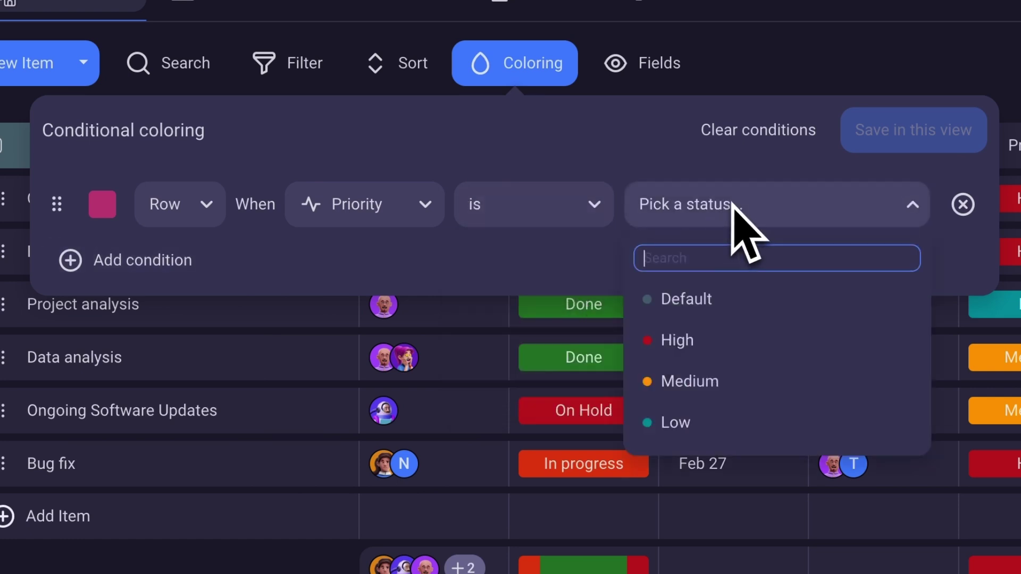
pyautogui.click(733, 338)
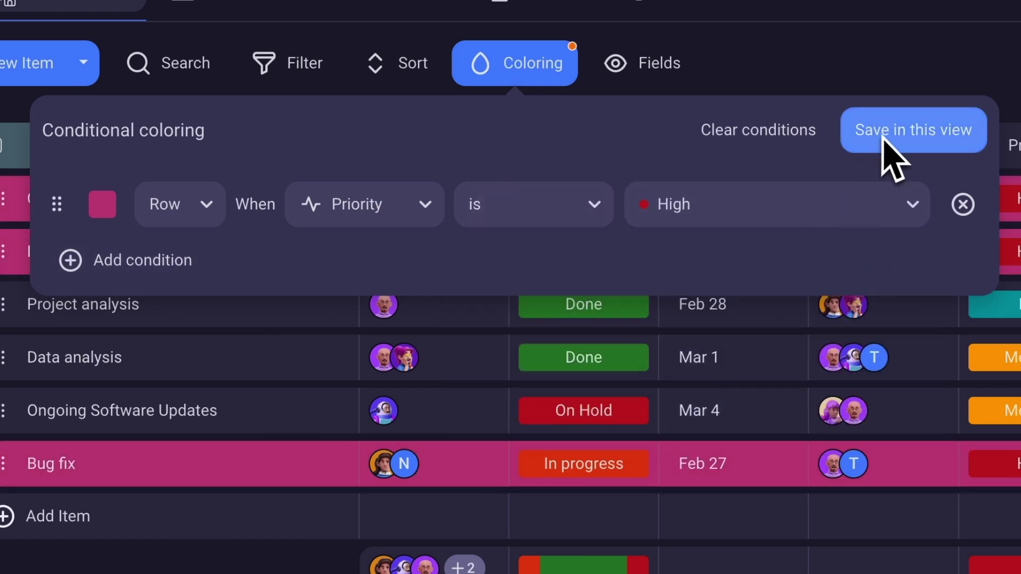
pyautogui.click(883, 137)
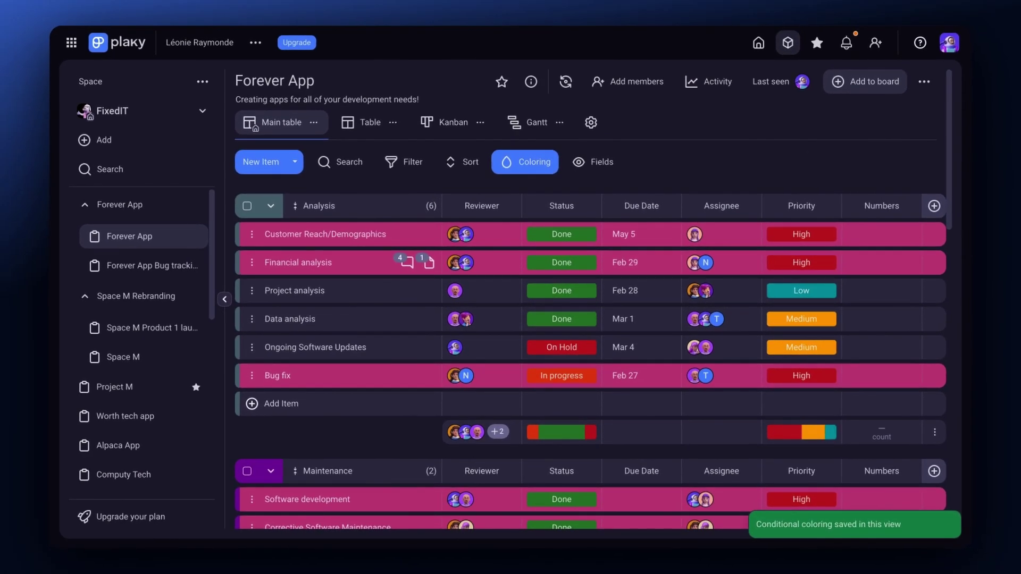